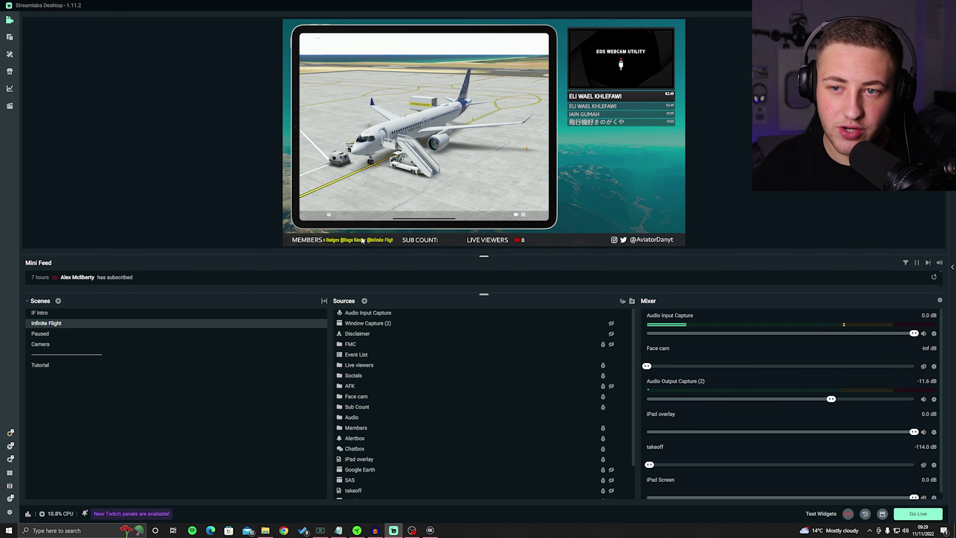
- In the empty Tutorial scene, choose Video Capture Device as the new source type
click(81, 366)
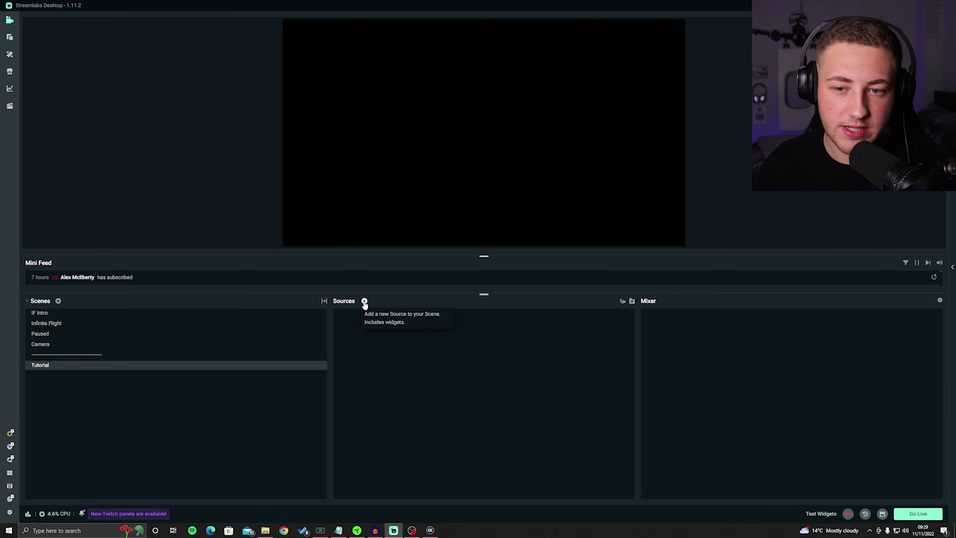
click(364, 301)
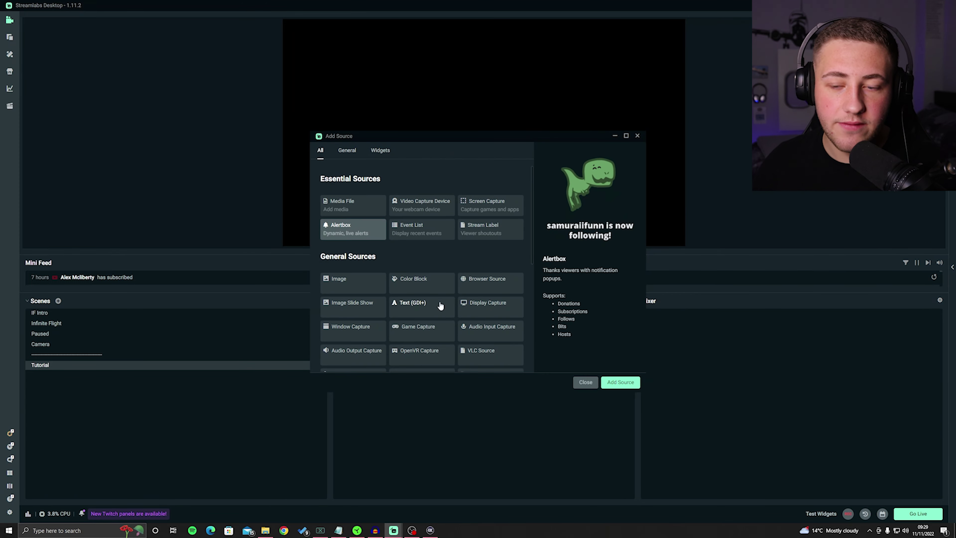
scroll(397, 226, down, 8)
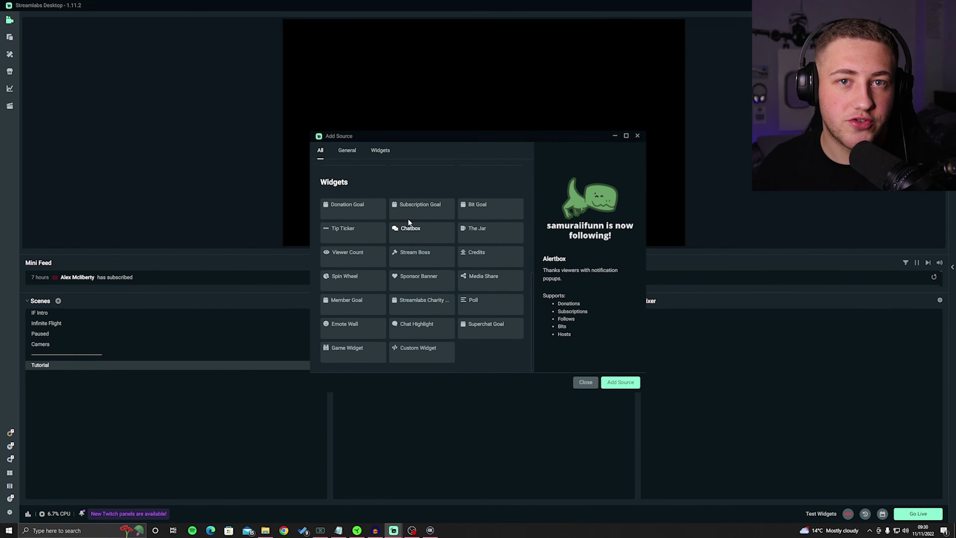
scroll(419, 268, up, 10)
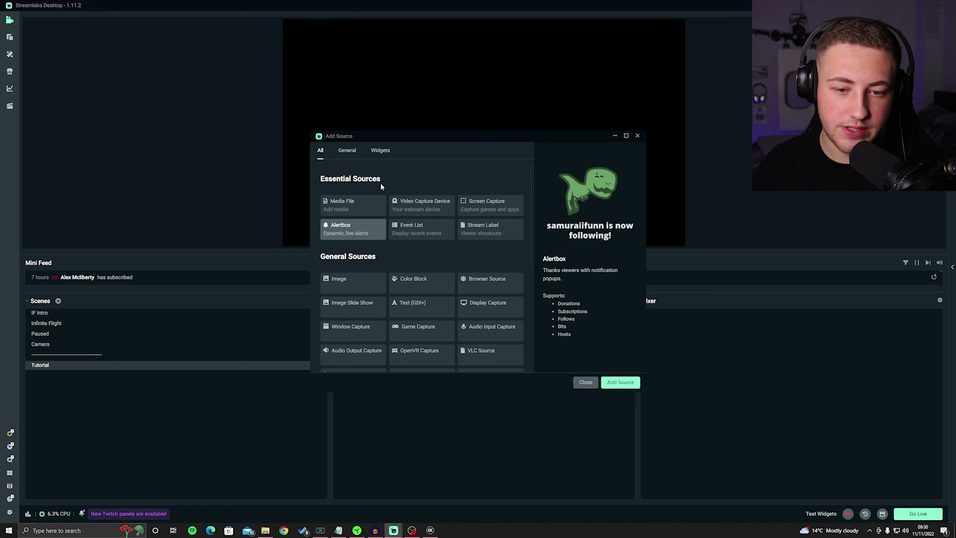
scroll(420, 268, down, 1)
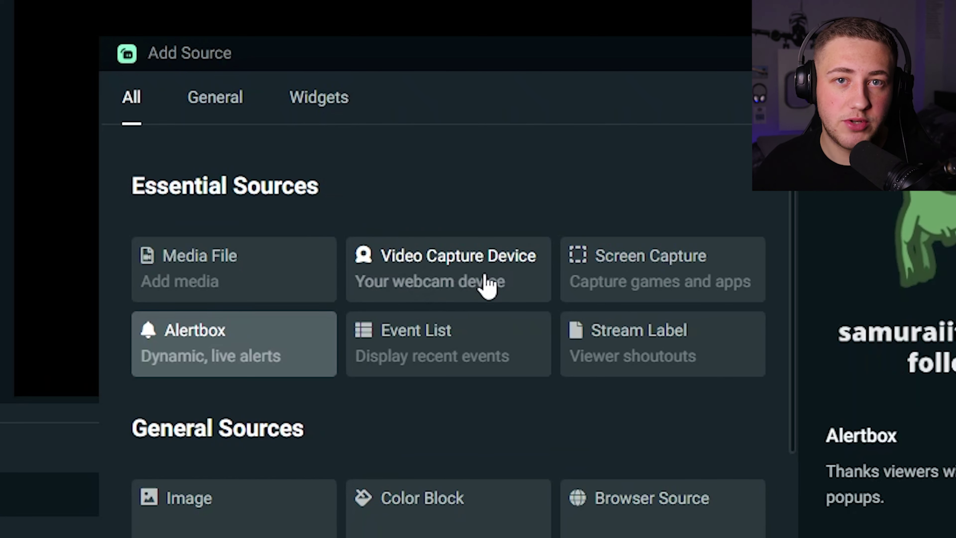
click(487, 284)
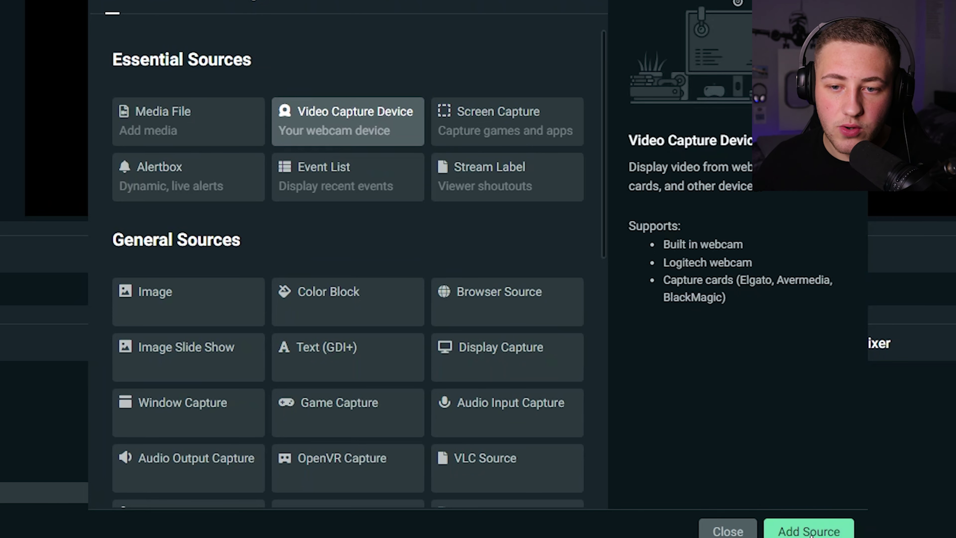
- Create a brand-new video capture source named 'ipad'
click(810, 531)
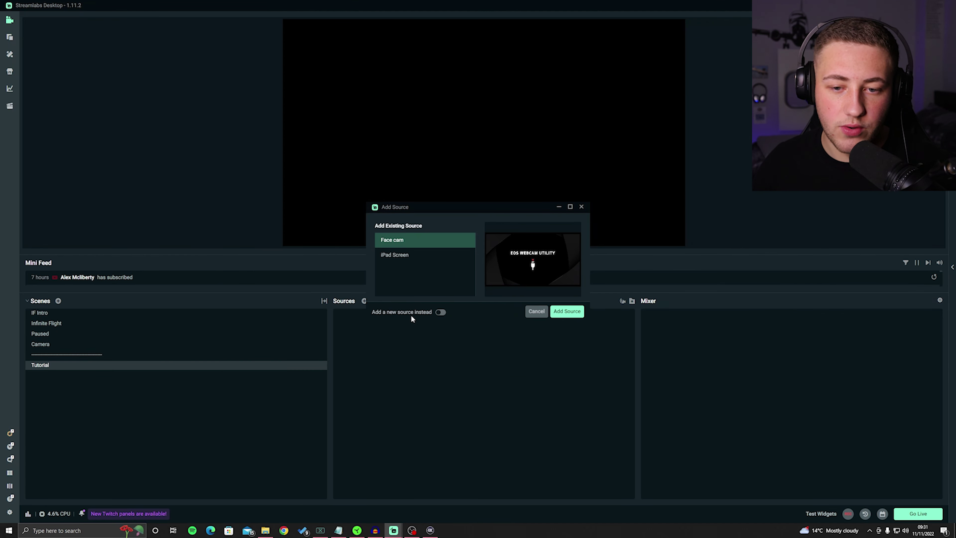
click(439, 314)
drag(435, 253, 368, 247)
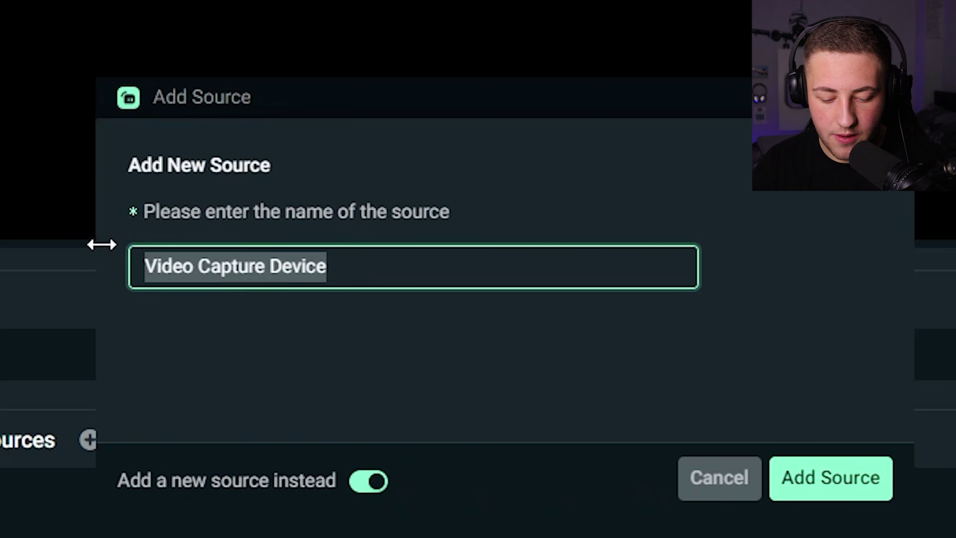
text(ipad)
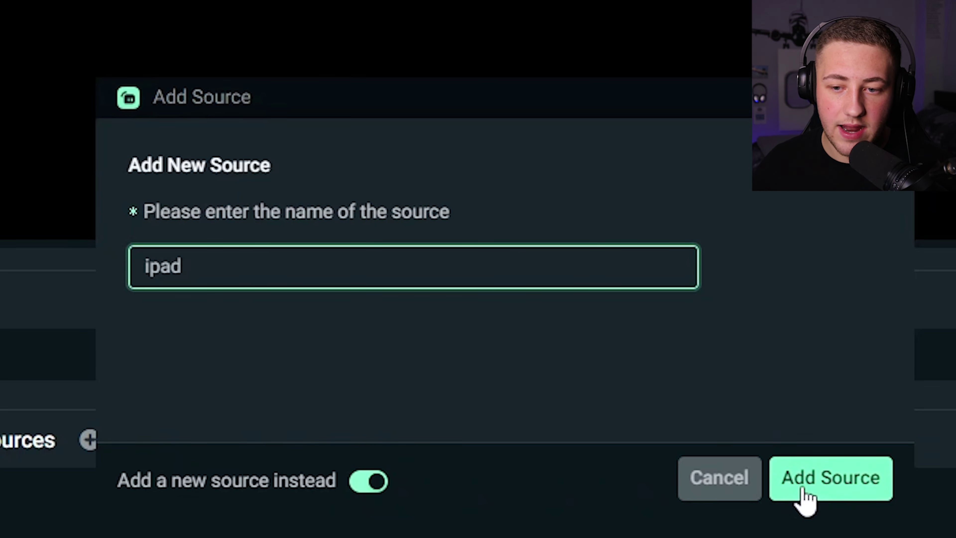
click(850, 490)
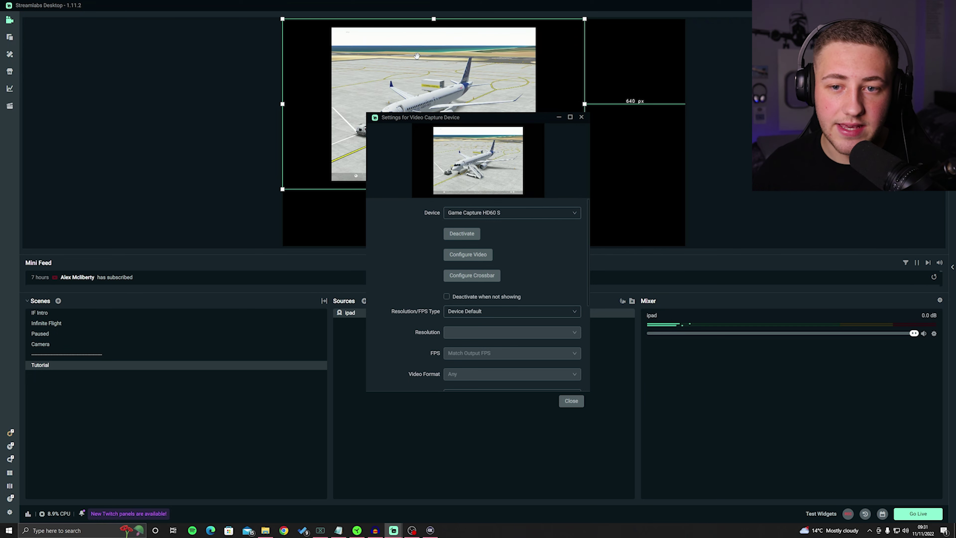
- Keep Game Capture HD60 S as the ipad source's device and close its settings
click(541, 212)
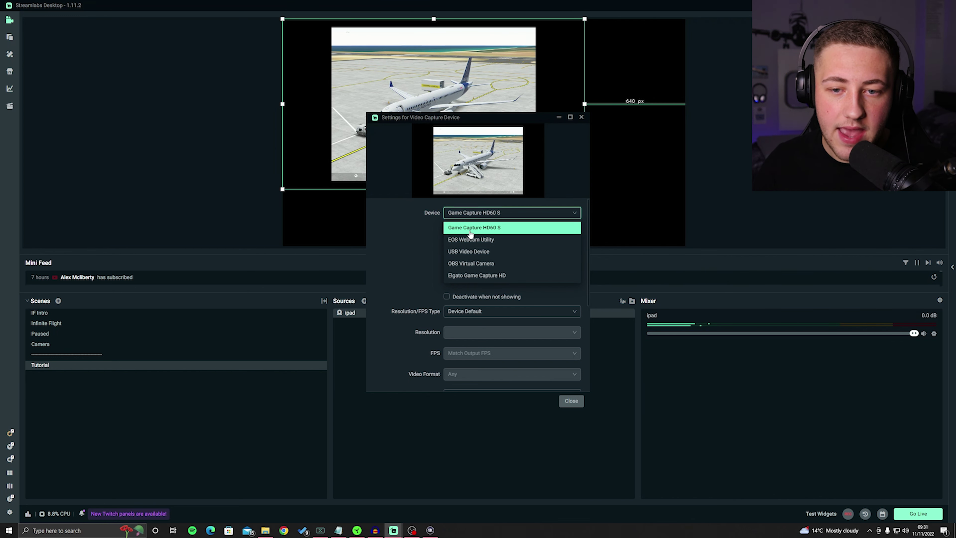
click(489, 230)
scroll(479, 271, down, 2)
scroll(475, 284, down, 3)
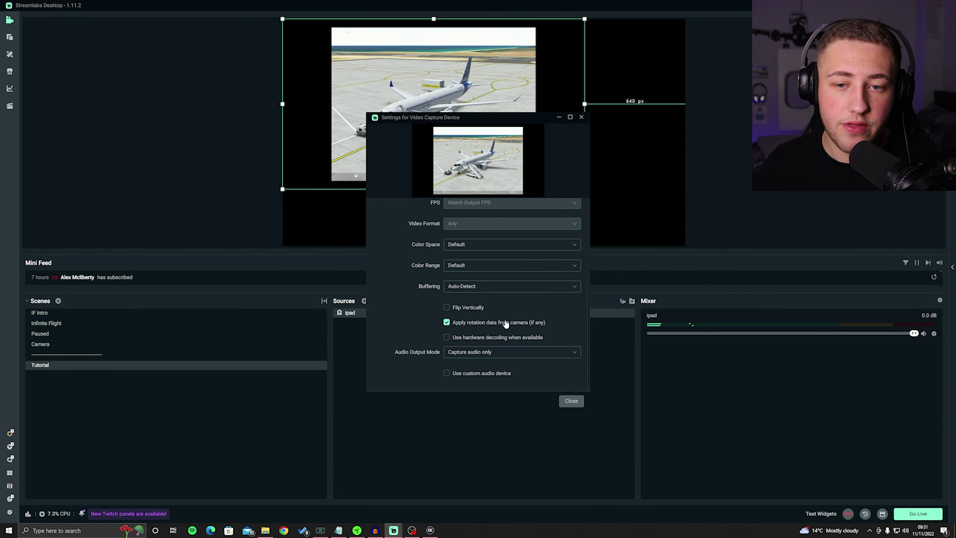
click(571, 401)
- Shift the ipad feed left, then add the existing Background image source
drag(454, 121, 503, 144)
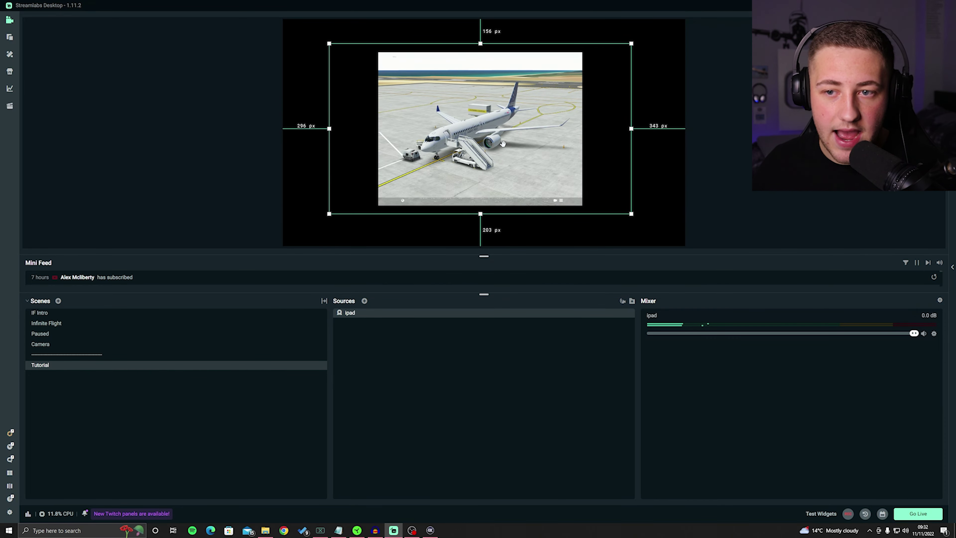
drag(596, 135, 578, 132)
click(364, 300)
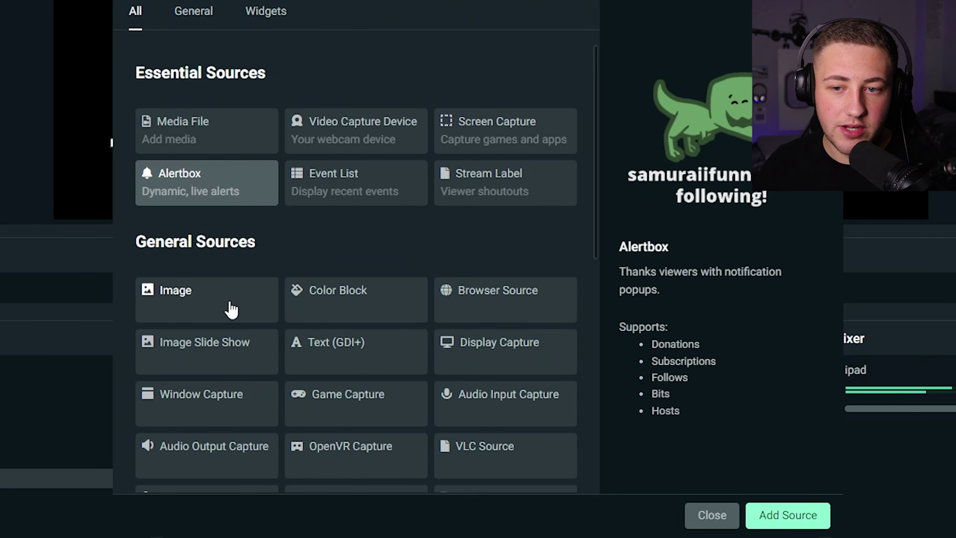
click(364, 287)
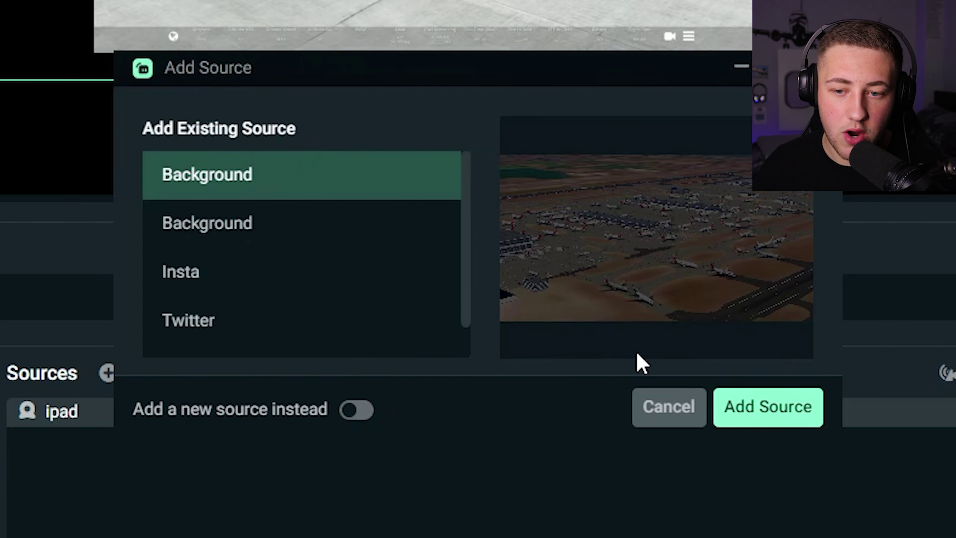
click(773, 414)
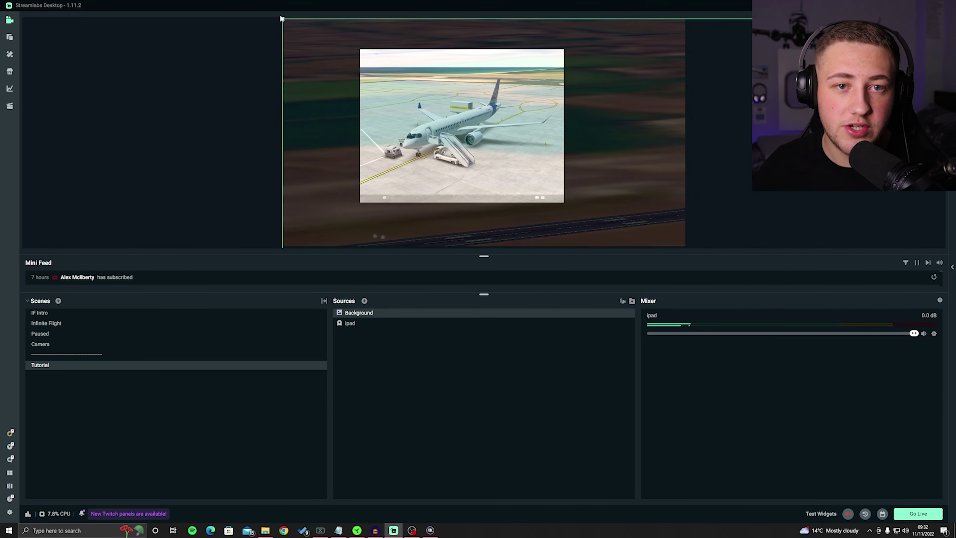
- Fit the Background image to the full canvas, undoing the stray resize
drag(282, 18, 619, 207)
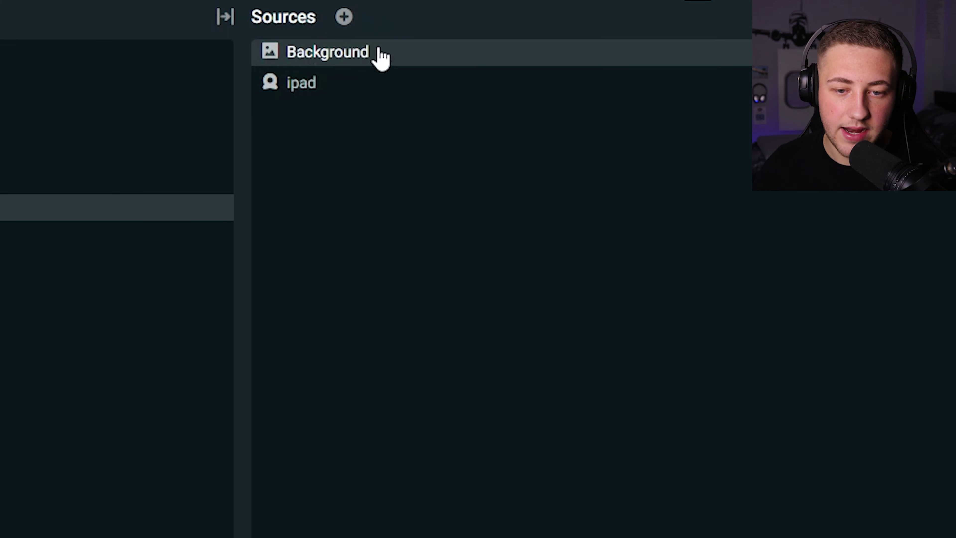
right_click(375, 313)
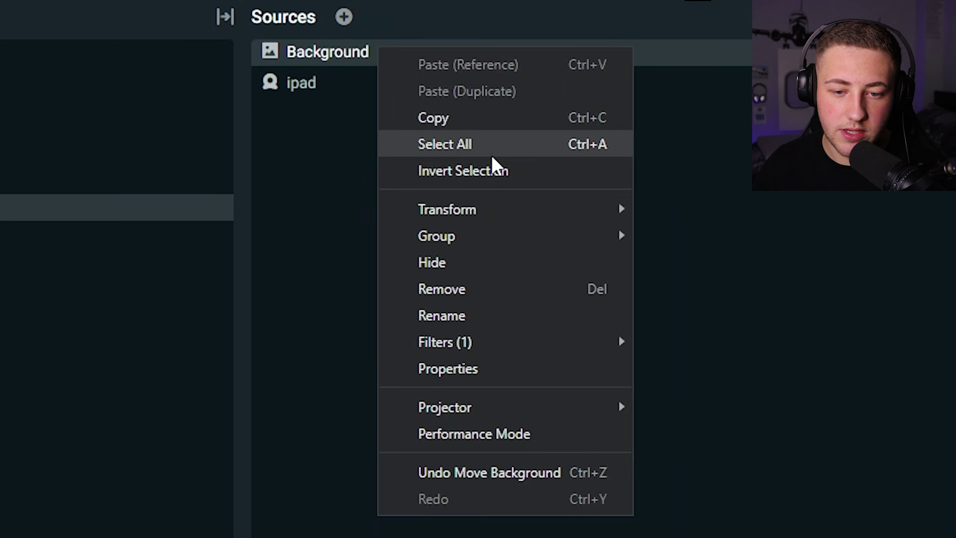
mouse_move(493, 213)
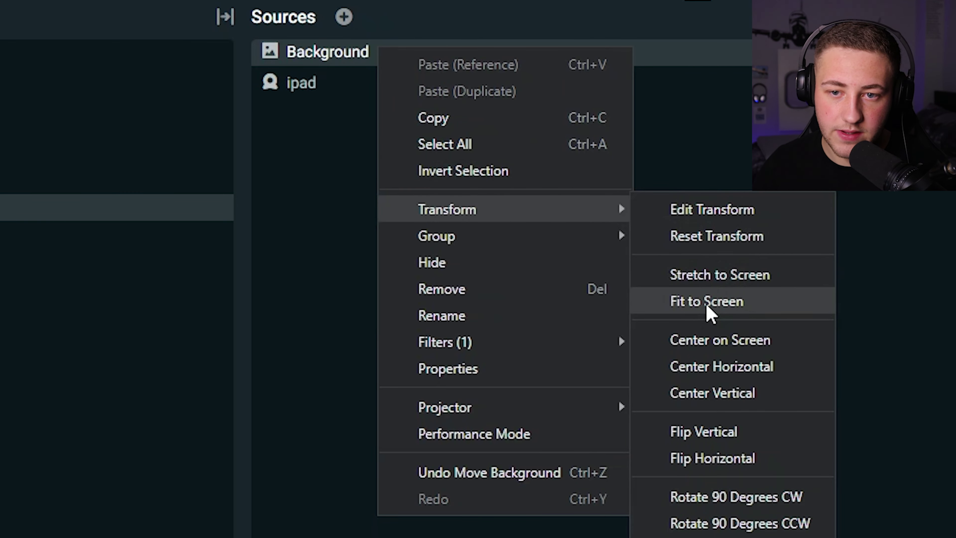
click(677, 303)
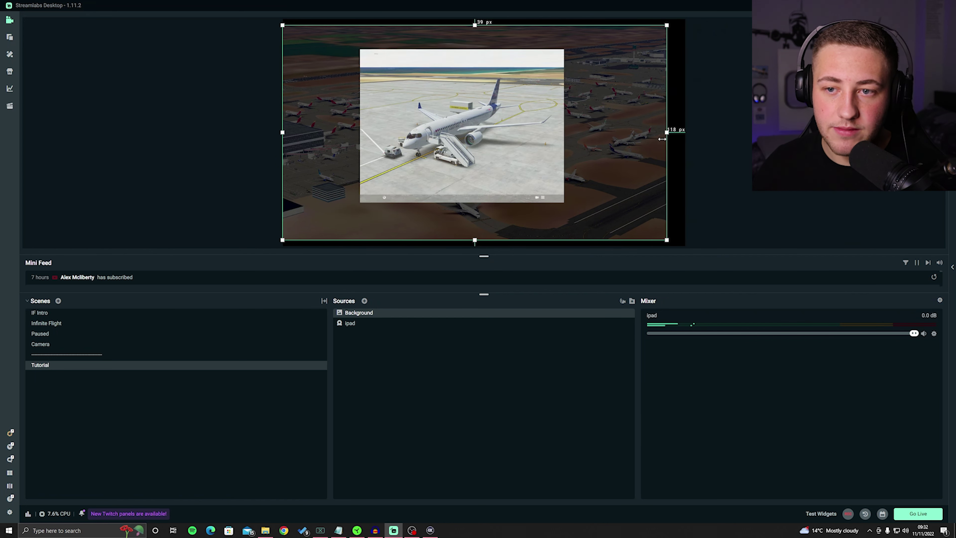
drag(686, 133, 611, 132)
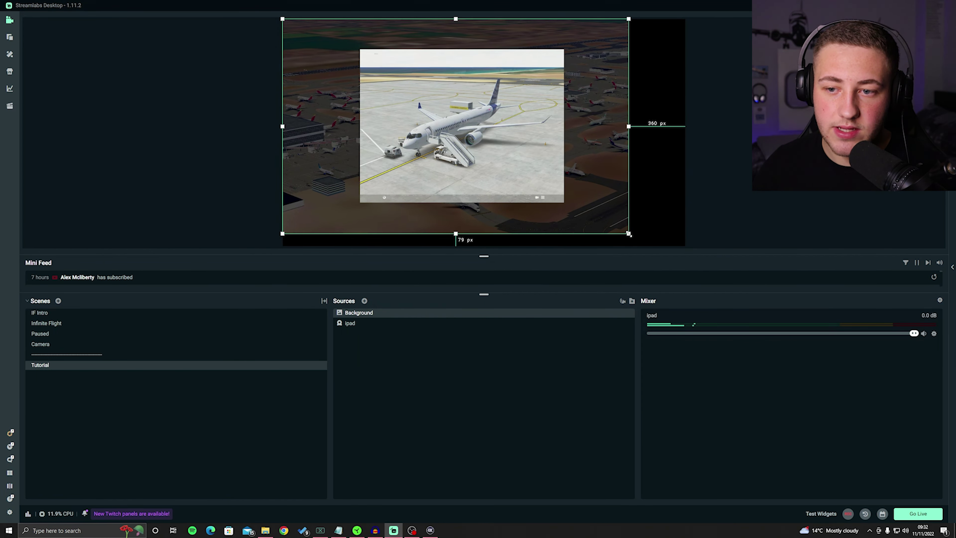
drag(628, 233, 681, 267)
key(ctrl+z)
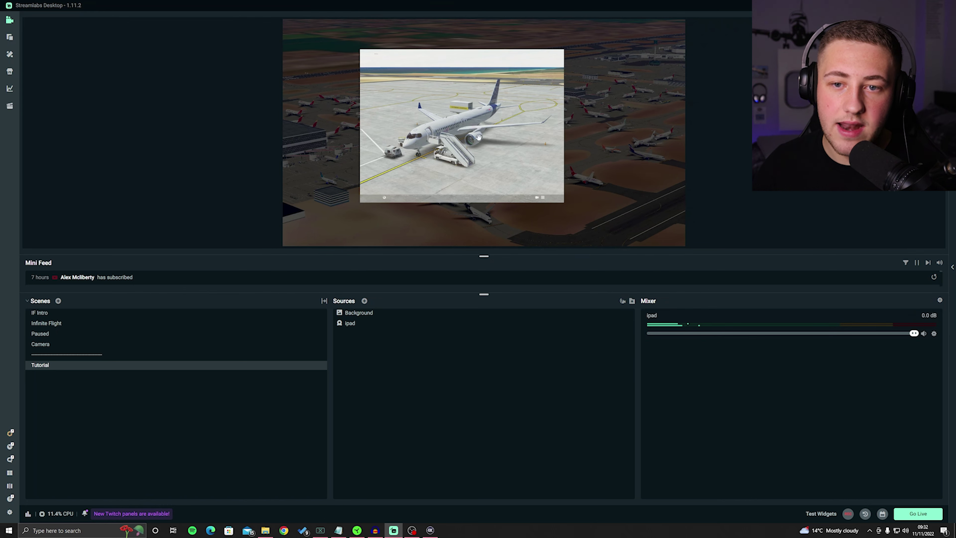
- Layer the ipad source above Background in the Sources list
click(479, 137)
click(350, 323)
mouse_move(464, 143)
mouse_down()
mouse_move(480, 176)
mouse_move(465, 162)
mouse_up()
drag(378, 324, 380, 316)
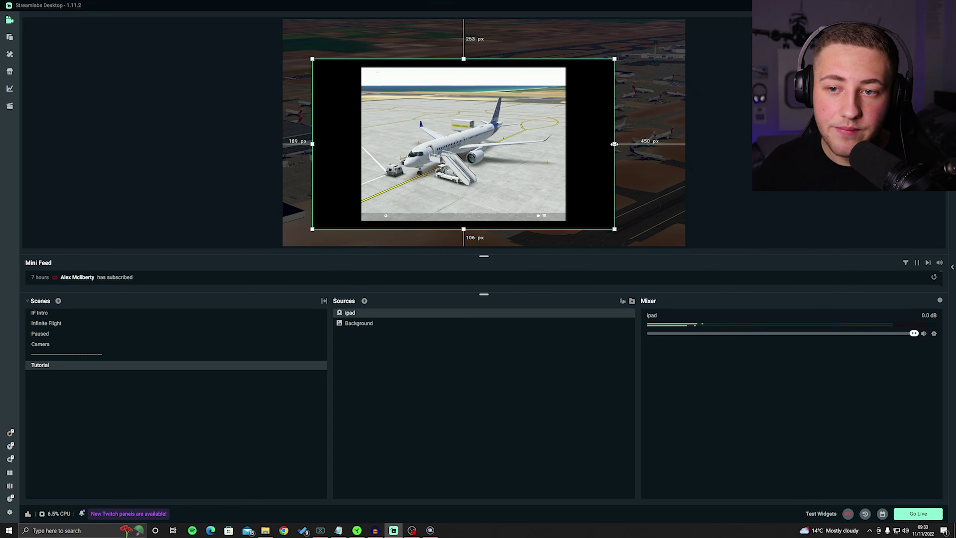
- Crop the black borders from all four sides of the iPad feed, then move and enlarge it top-left
drag(614, 144, 566, 174)
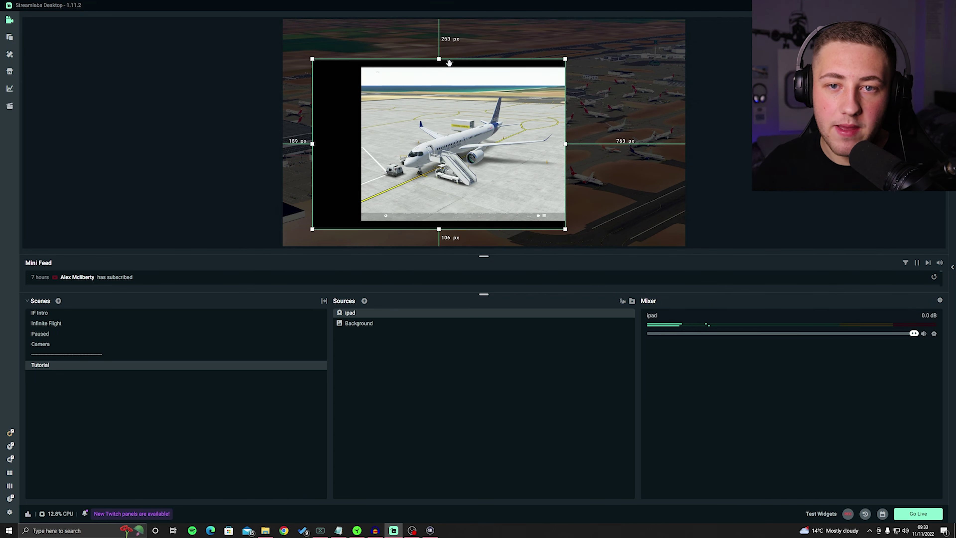
drag(439, 59, 439, 69)
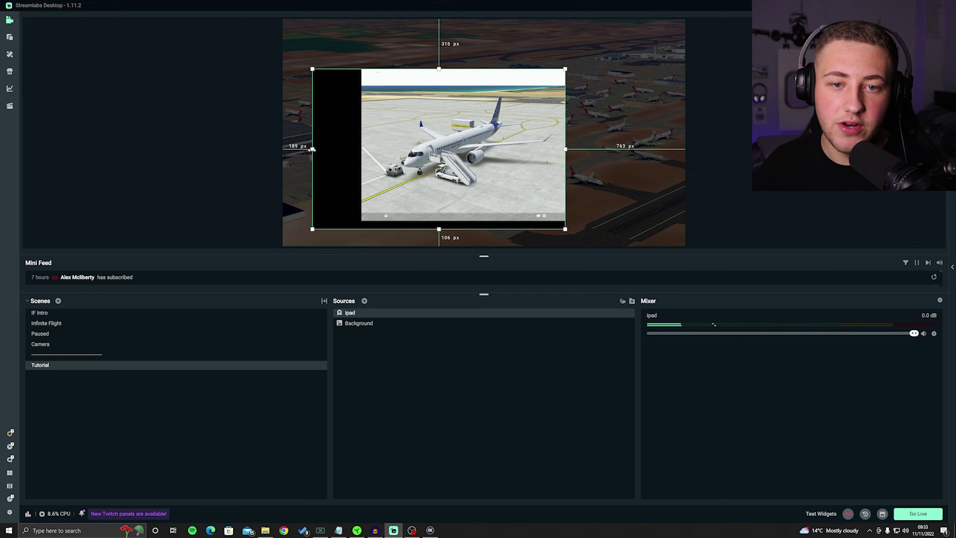
drag(313, 150, 362, 152)
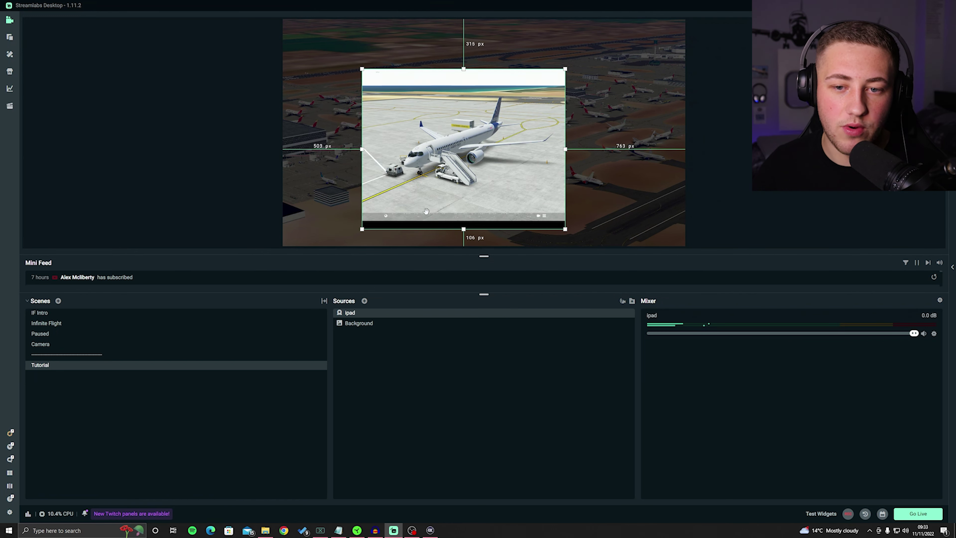
drag(464, 229, 454, 220)
drag(456, 169, 384, 125)
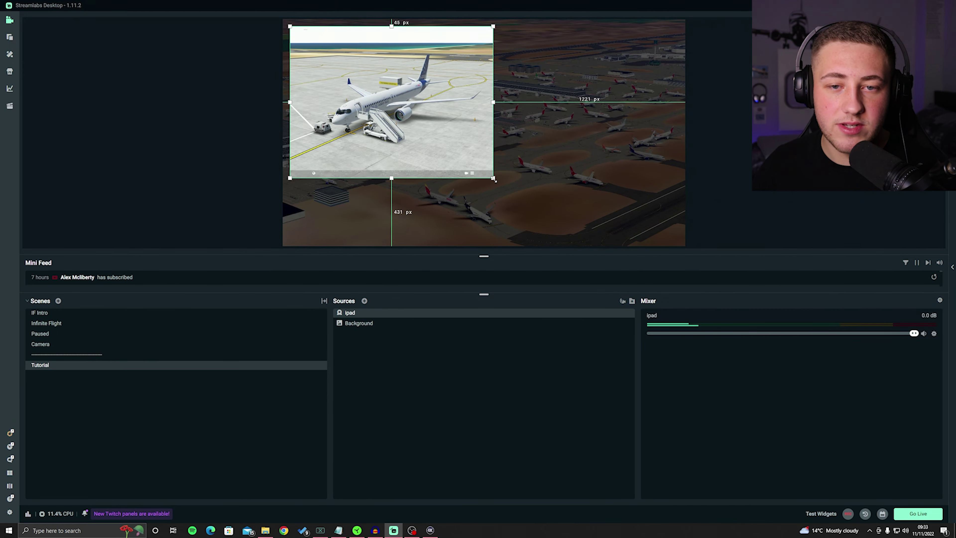
drag(494, 180, 575, 238)
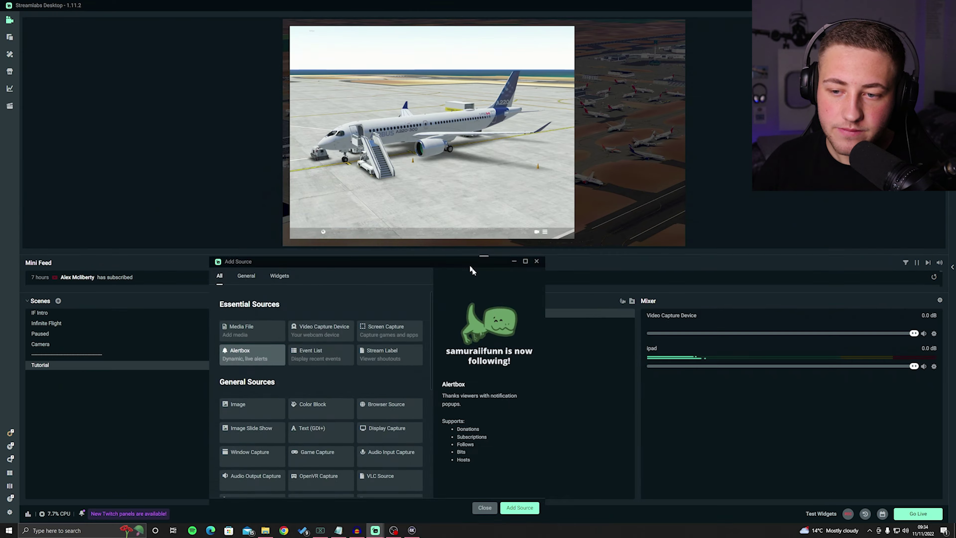
- Add a new Audio Input Capture source named 'mic' and open its audio monitoring options
drag(472, 268, 591, 404)
click(364, 300)
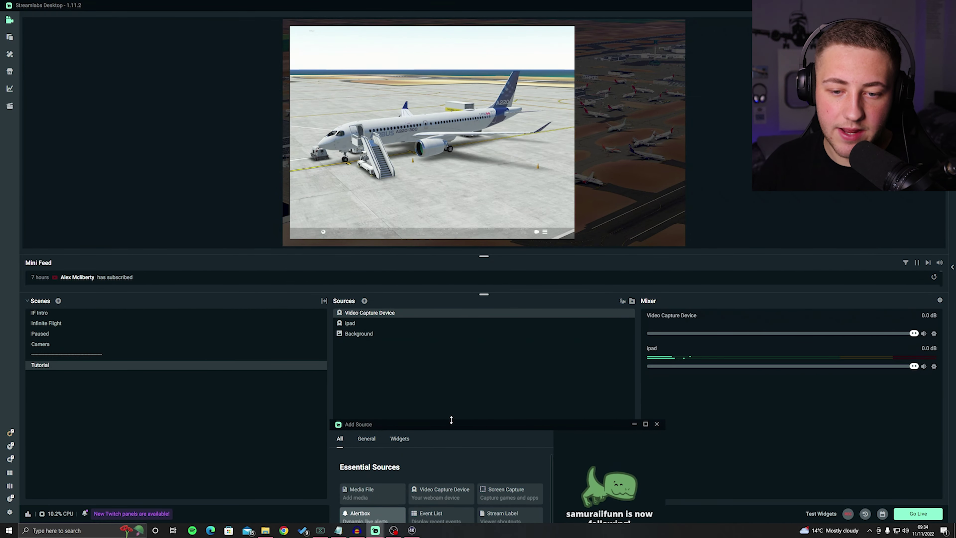
drag(452, 420, 420, 111)
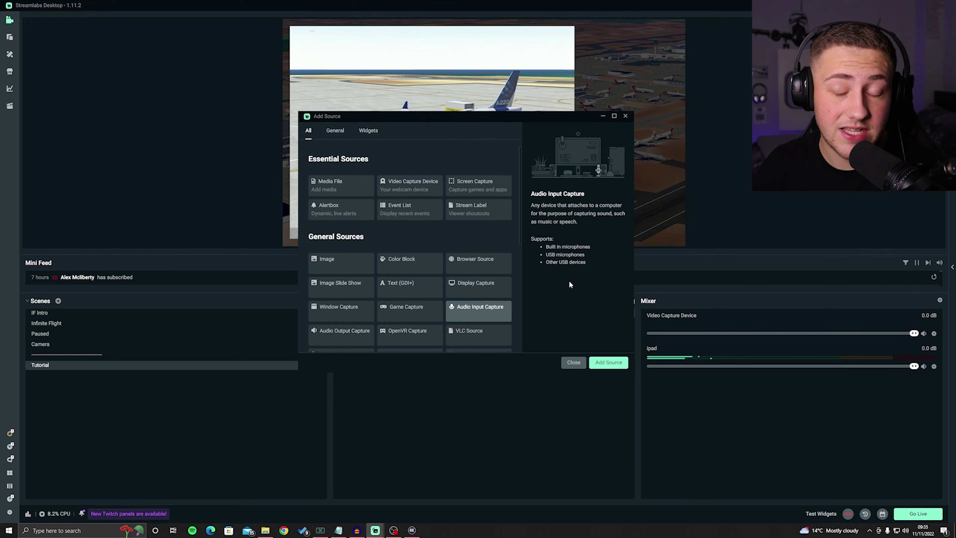
click(608, 363)
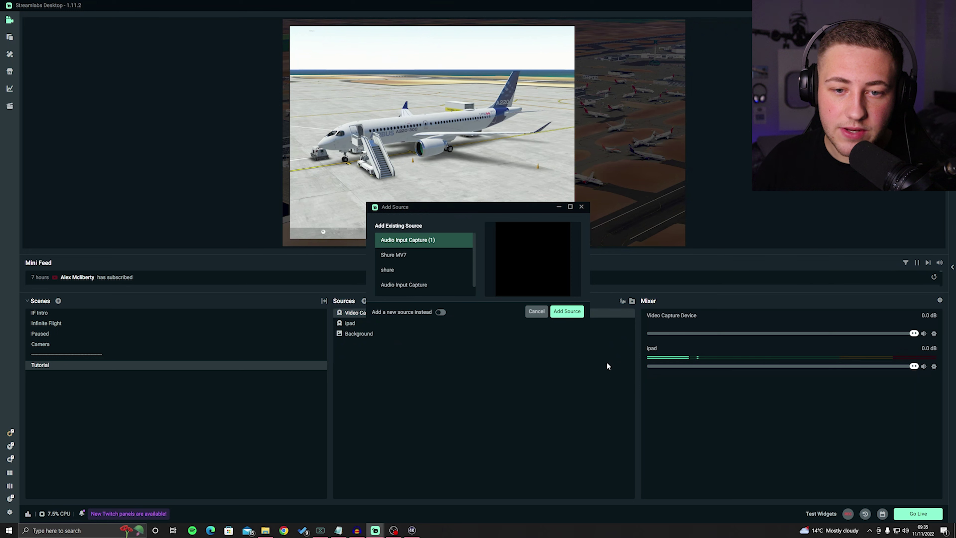
scroll(422, 267, down, 1)
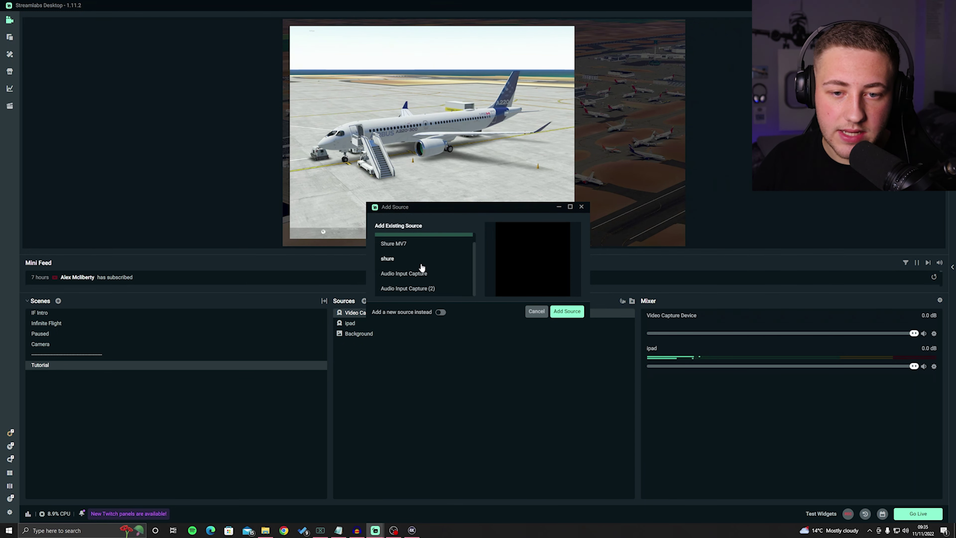
click(441, 312)
drag(441, 253, 332, 243)
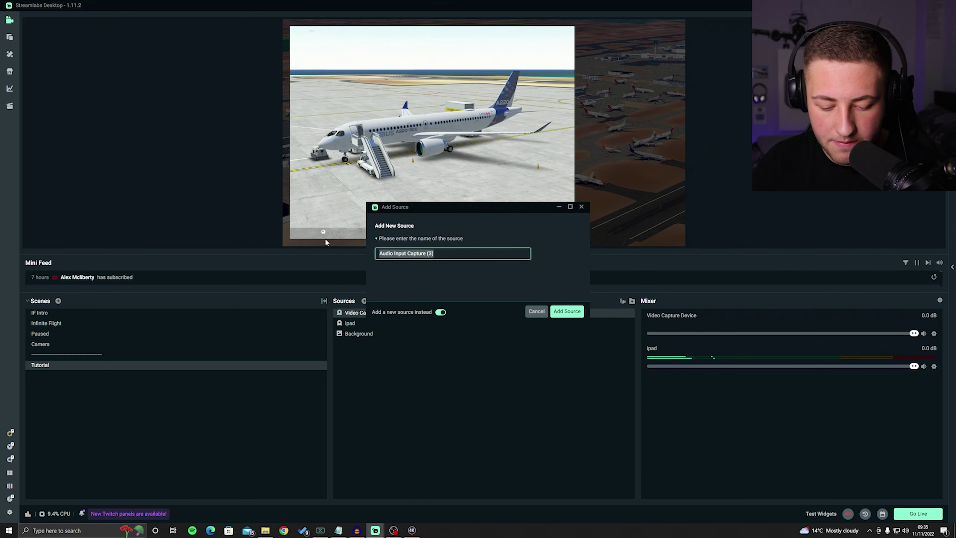
text(mic)
key(Return)
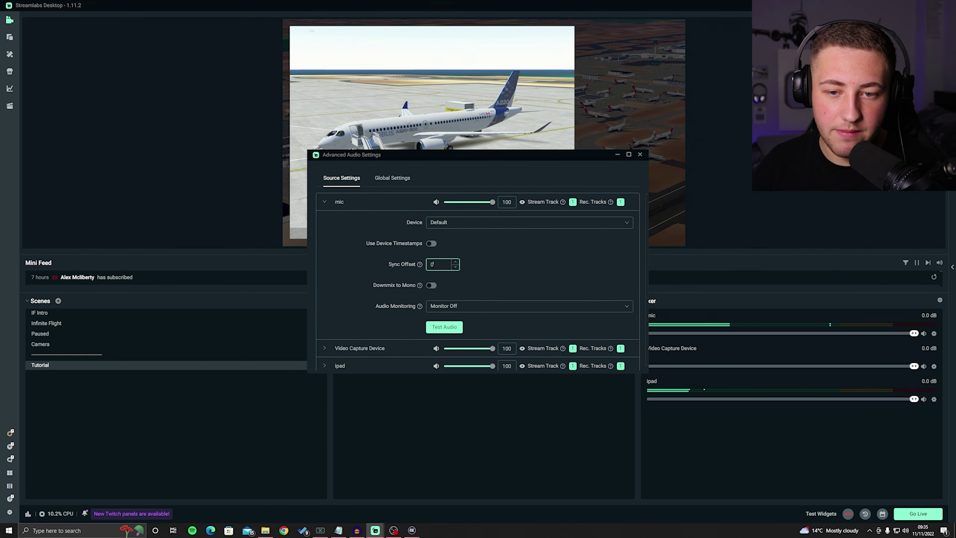
click(542, 304)
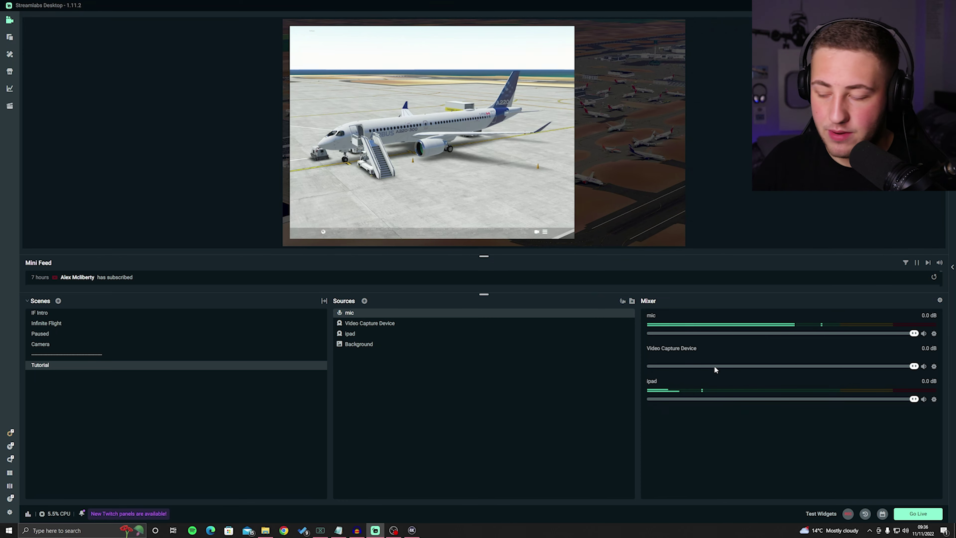
- Add a Viewer Count widget from the Widgets list as a new source
click(363, 300)
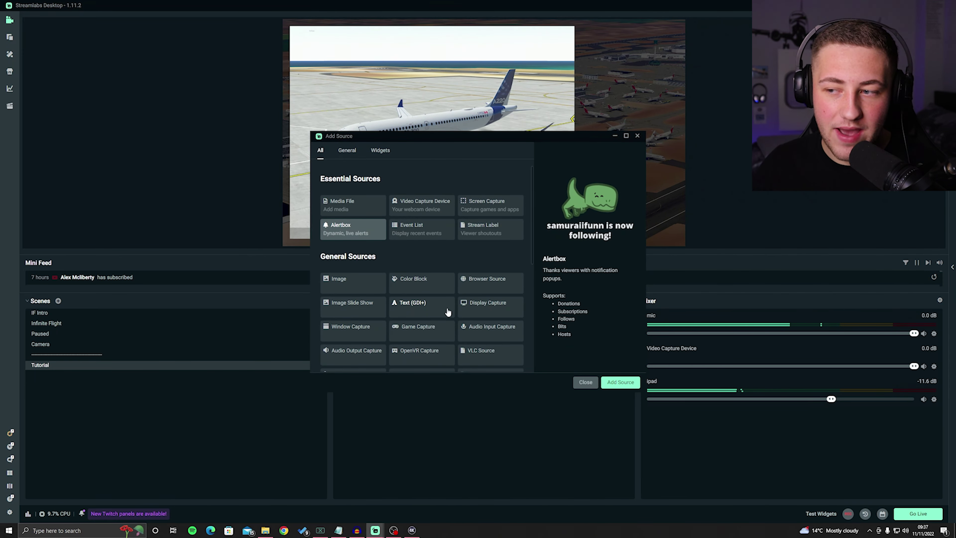
scroll(452, 315, down, 5)
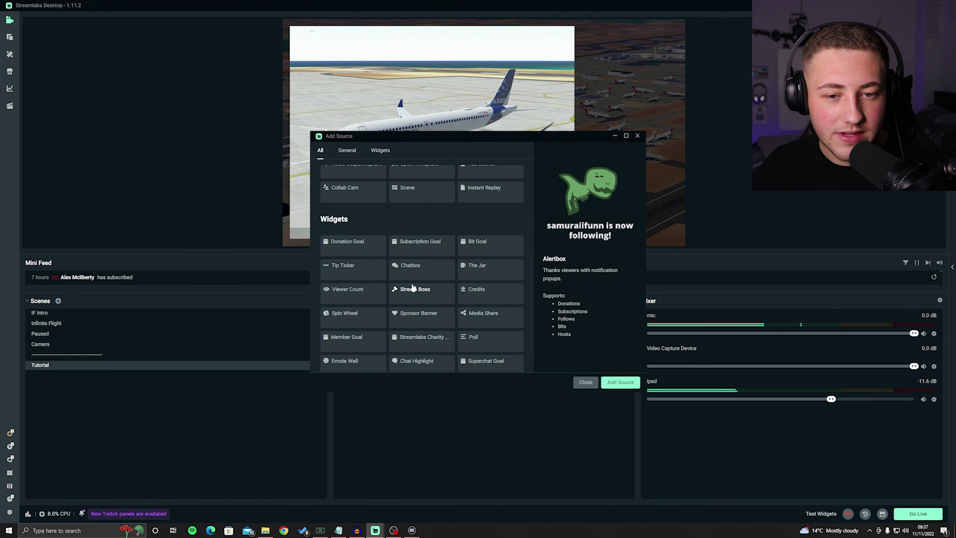
click(375, 292)
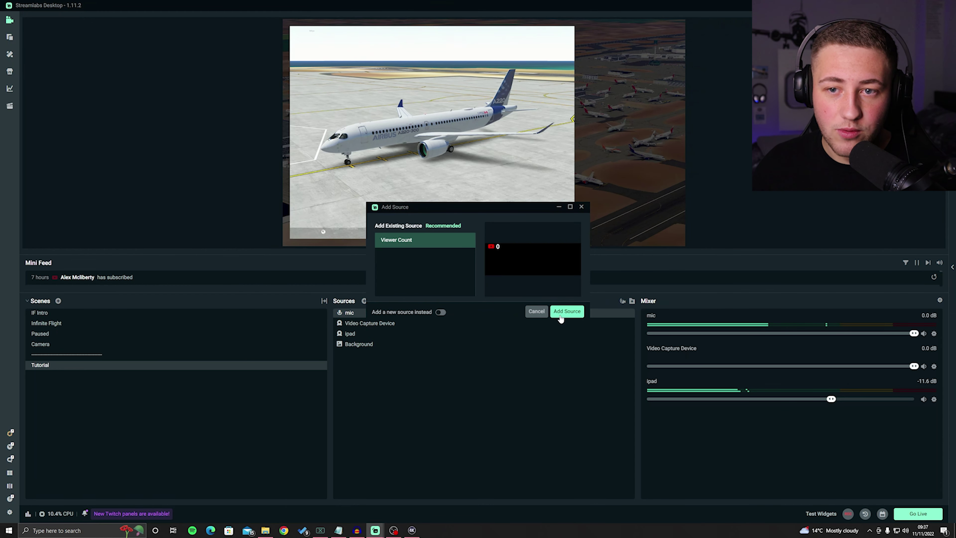
click(566, 312)
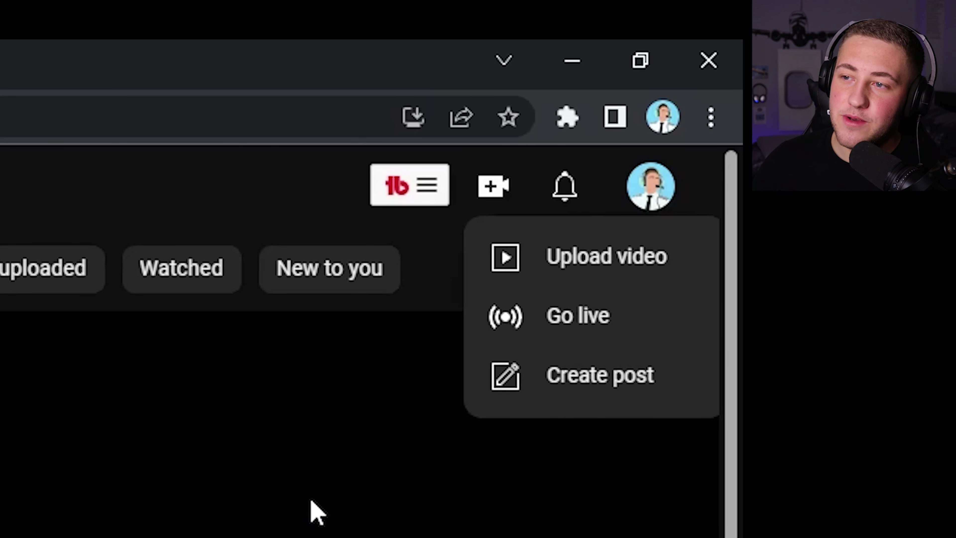
- Choose Go live from YouTube's Create menu to reach the Studio live streaming page
click(522, 241)
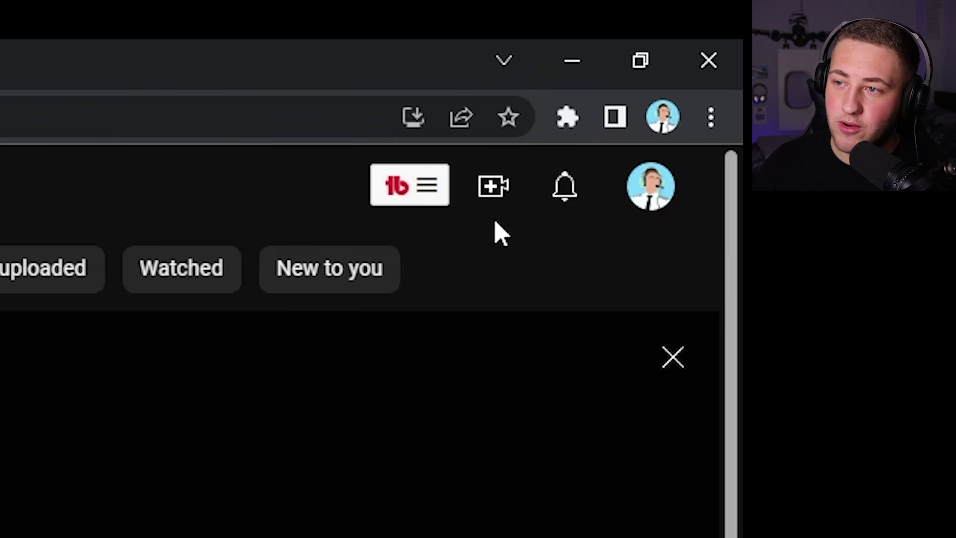
click(514, 196)
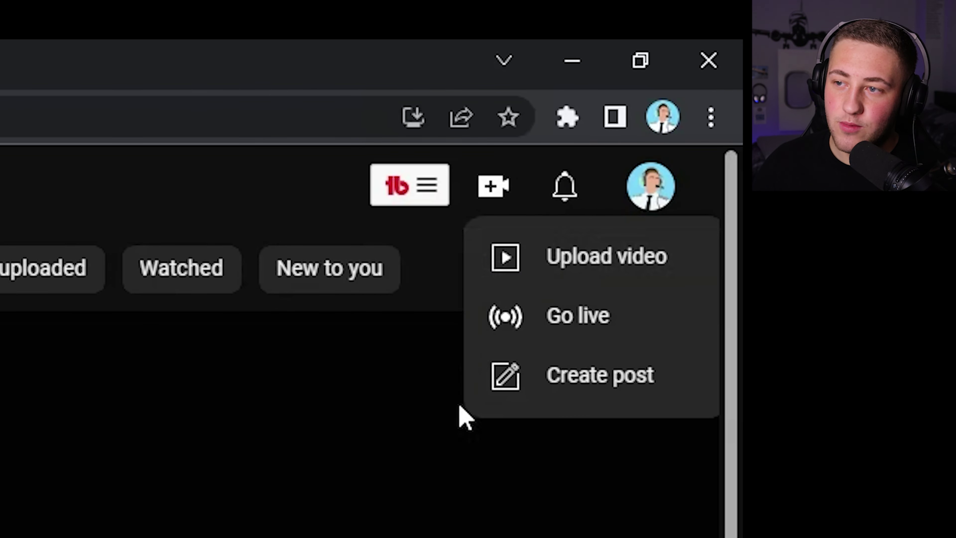
click(640, 320)
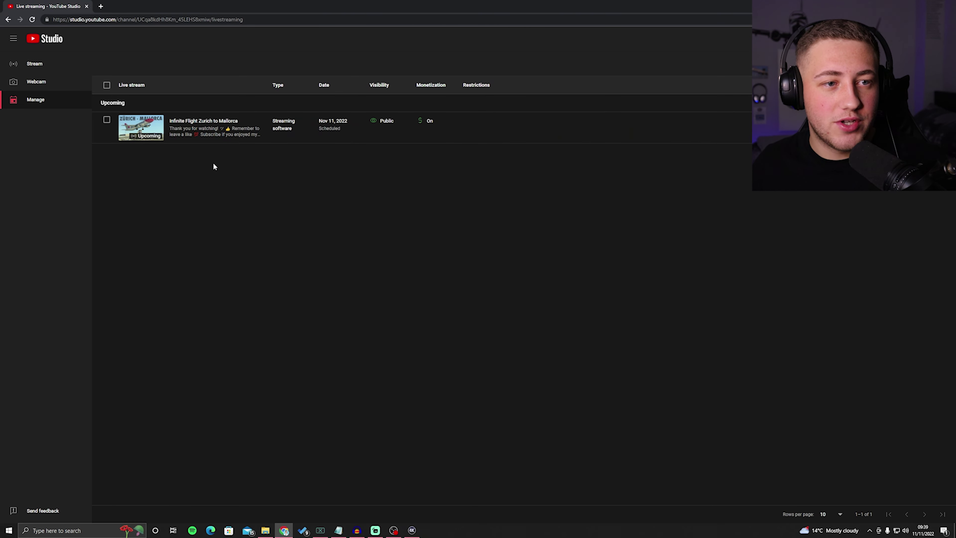
- Begin scheduling a new stream from YouTube Studio's live streaming page
click(54, 69)
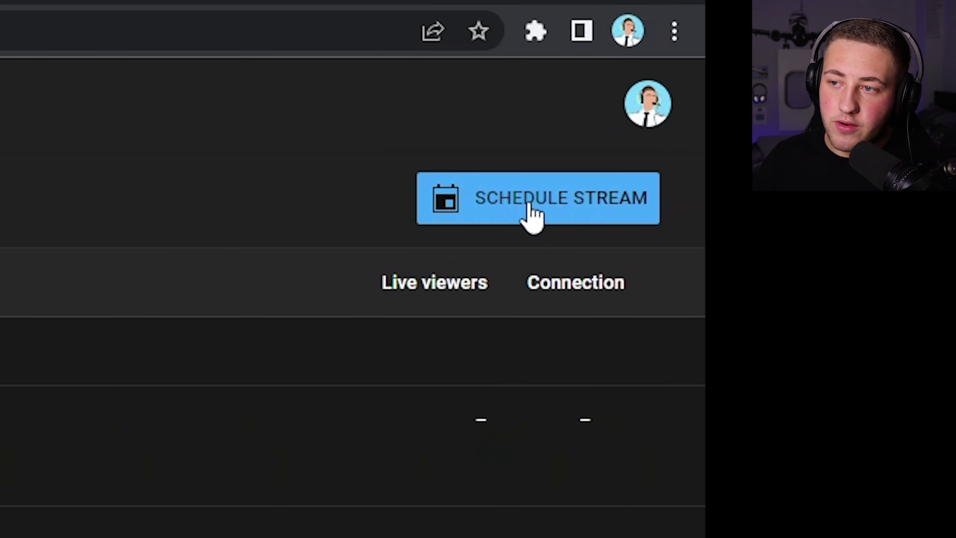
click(533, 216)
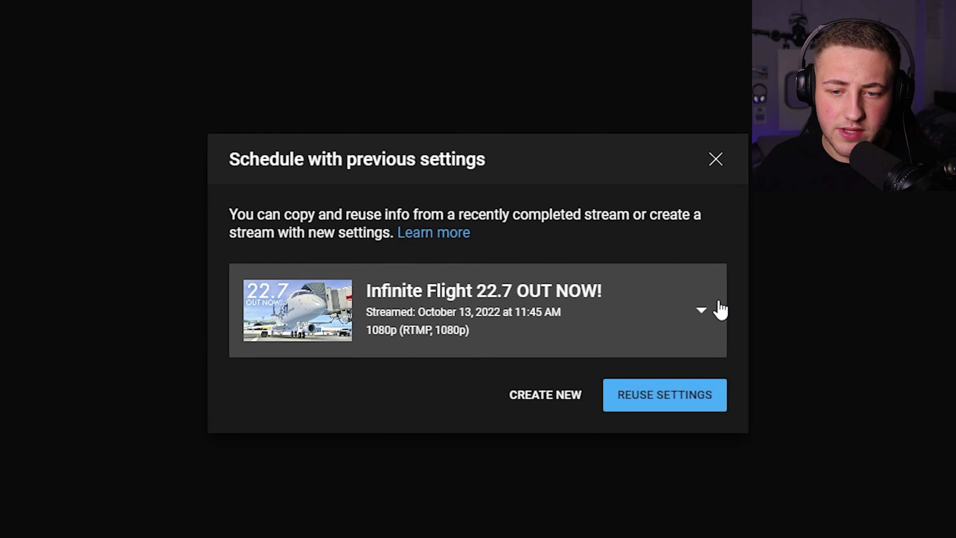
- Create the stream with new settings and enter the title 'idghefsaepu9f8shgufijsaouil[f'
click(554, 399)
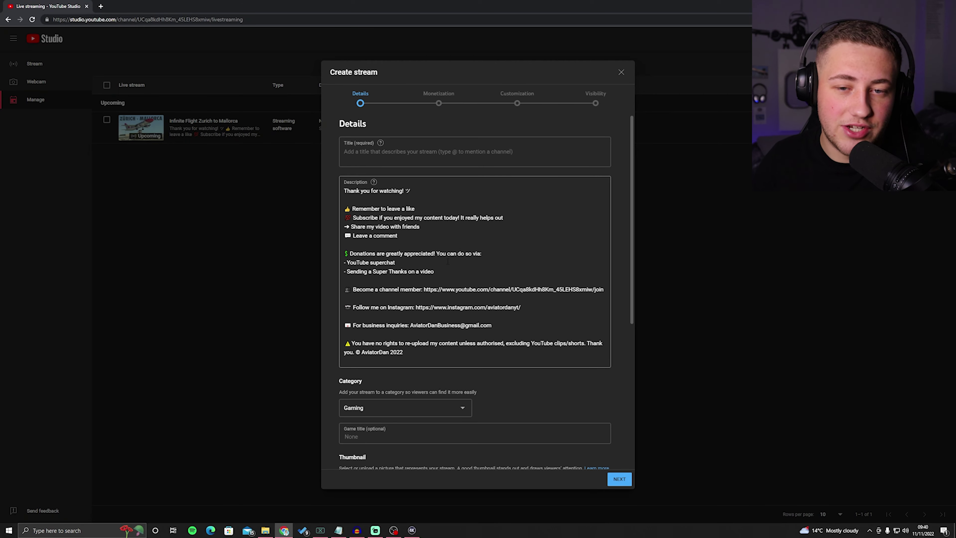
click(431, 165)
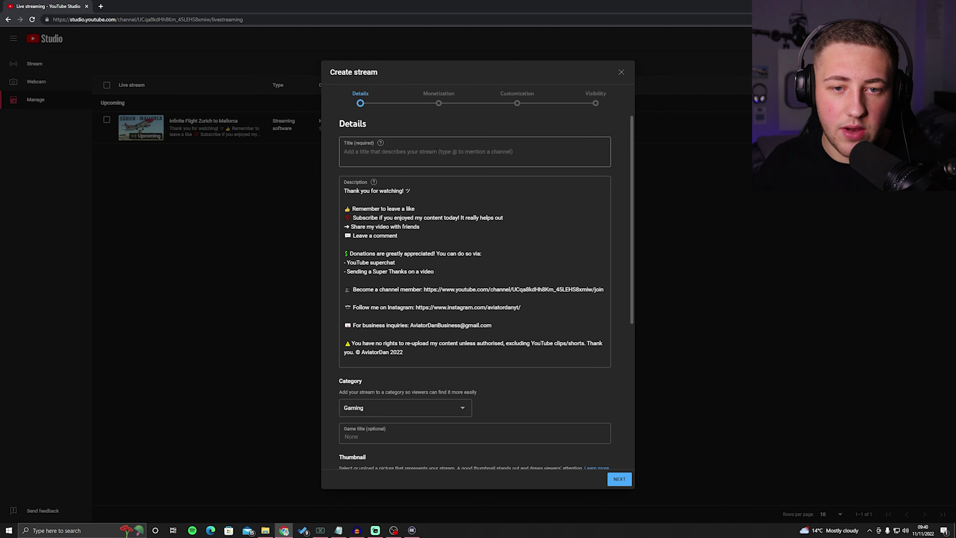
text(idghefsaepu9f8shgufijsaouil[f)
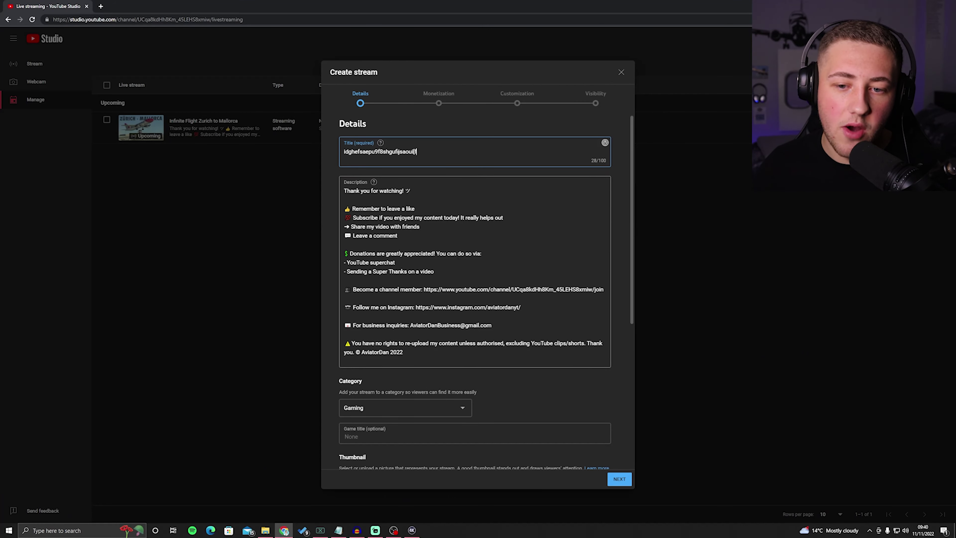
- Keep the category as Gaming and set the game title to Infinite Flight
scroll(429, 266, down, 2)
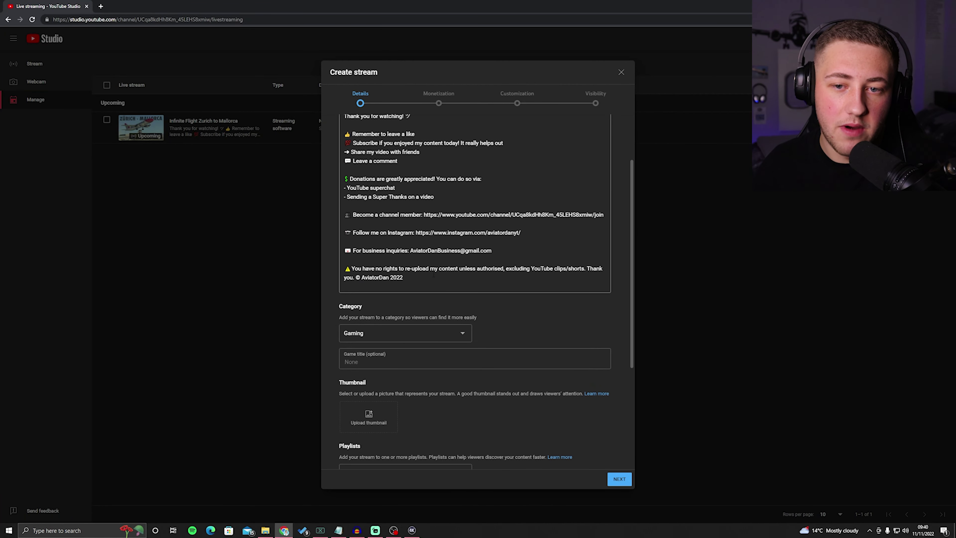
scroll(434, 275, down, 1)
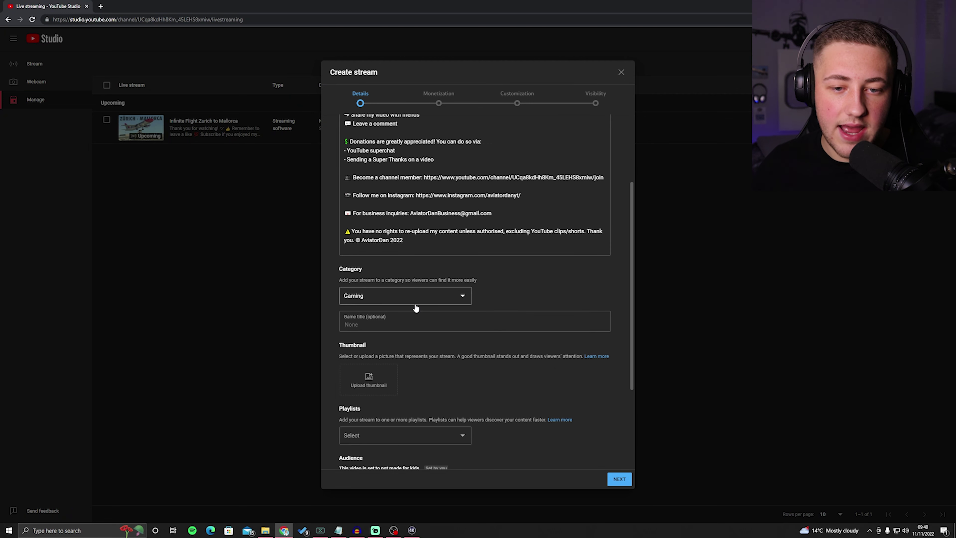
click(440, 304)
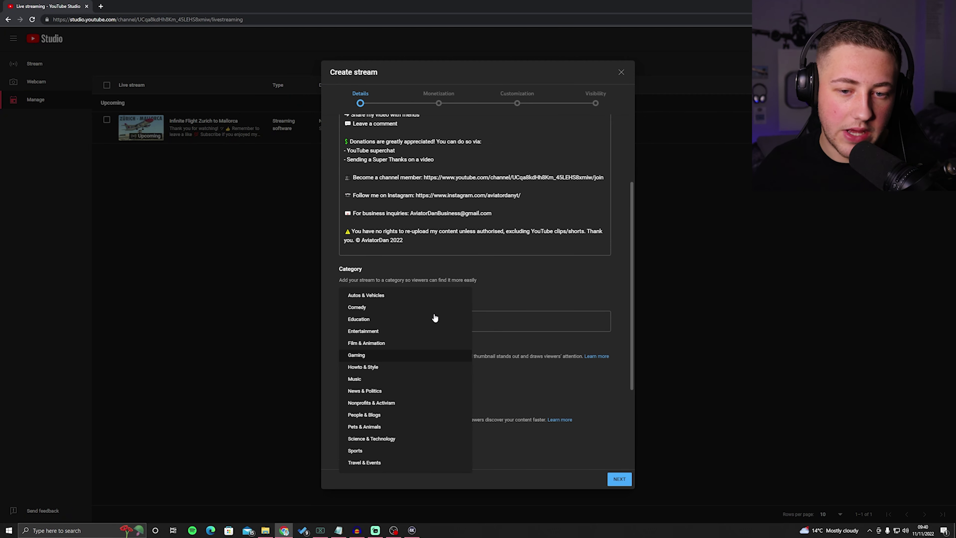
click(398, 358)
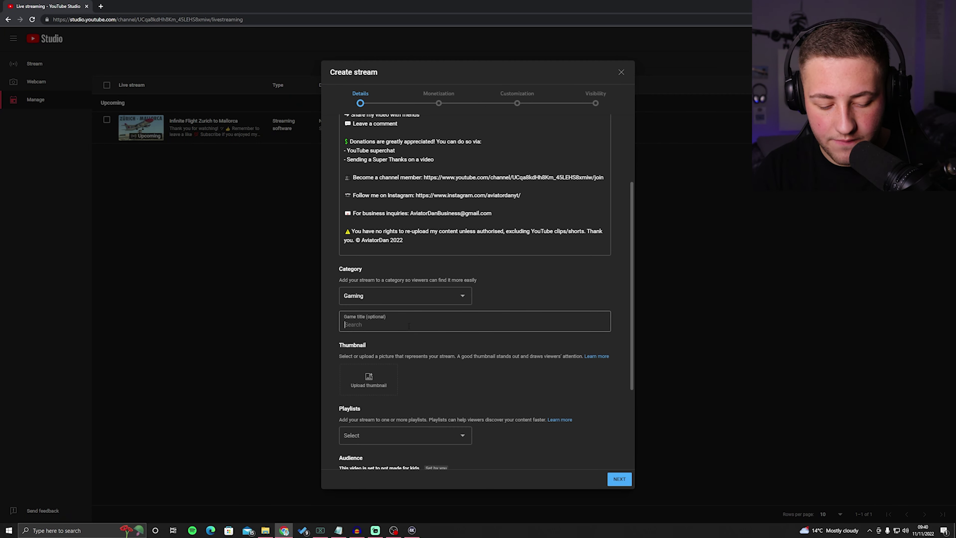
click(409, 326)
text(Infinite Flight)
click(466, 371)
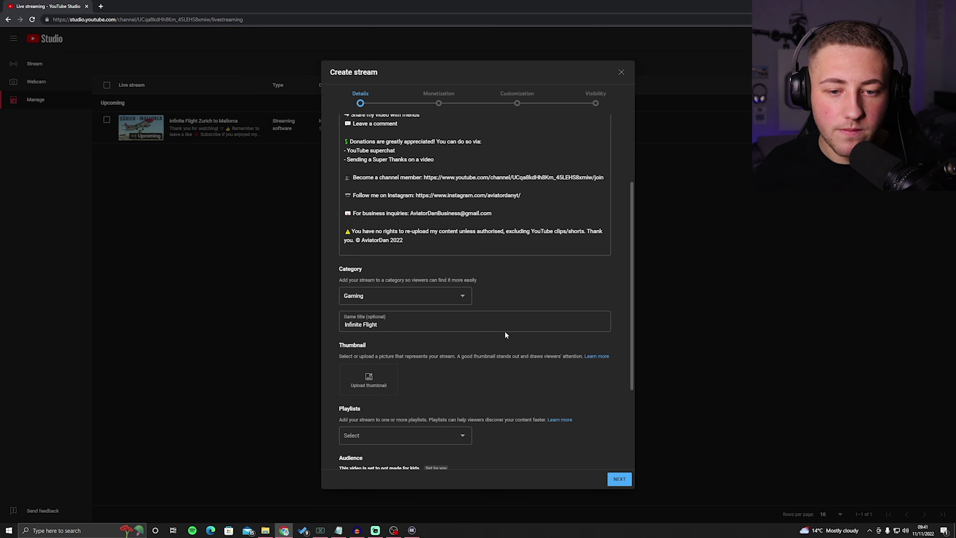
- Review the remaining stream details, including the Tags field
scroll(504, 335, down, 2)
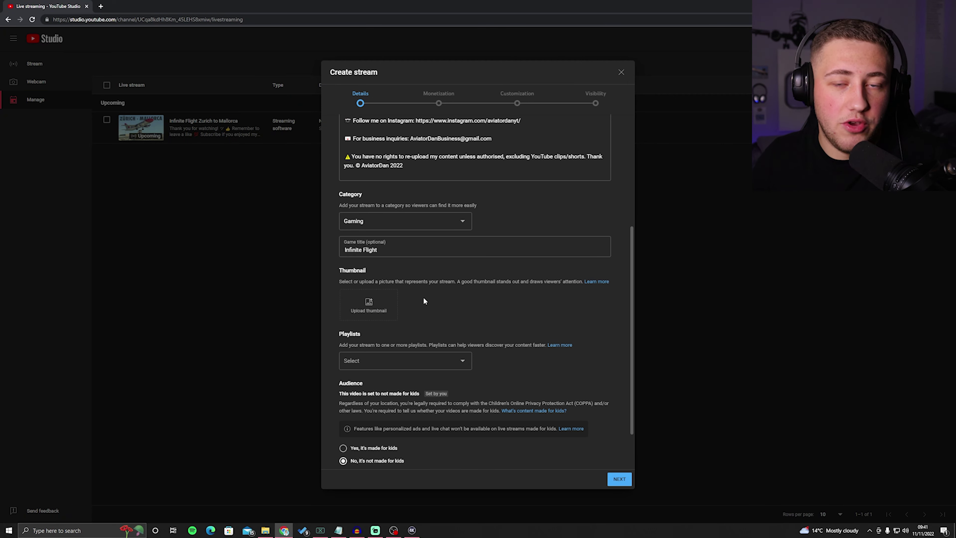
scroll(489, 358, down, 8)
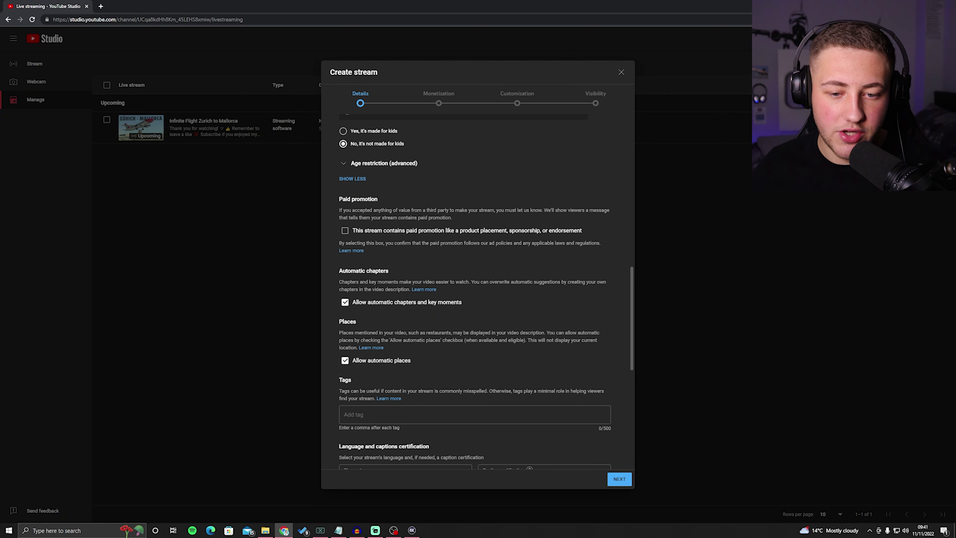
scroll(418, 360, down, 3)
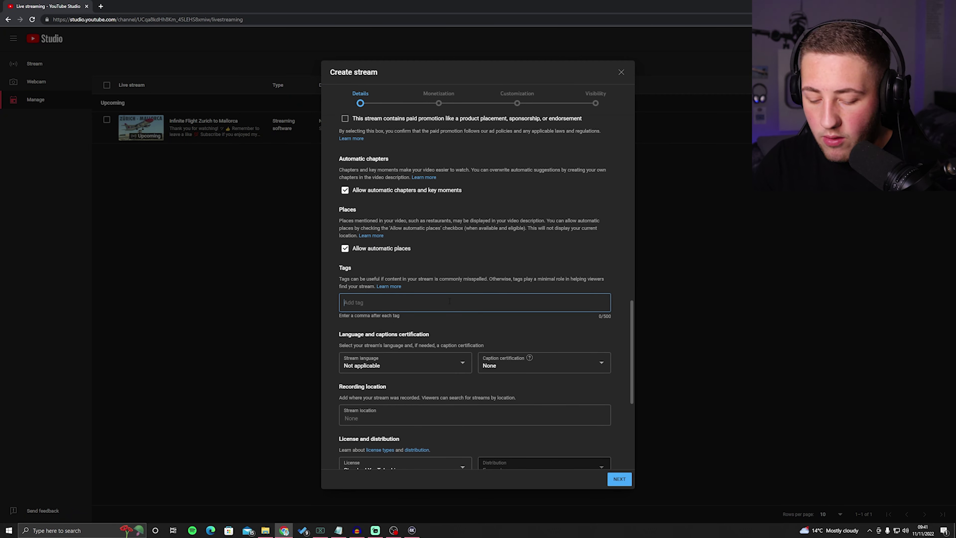
click(450, 301)
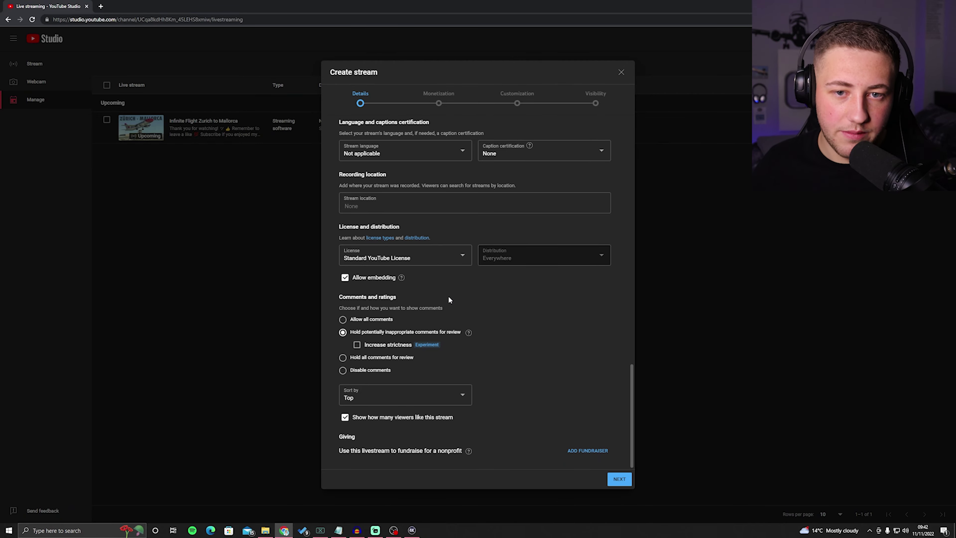
scroll(448, 296, up, 15)
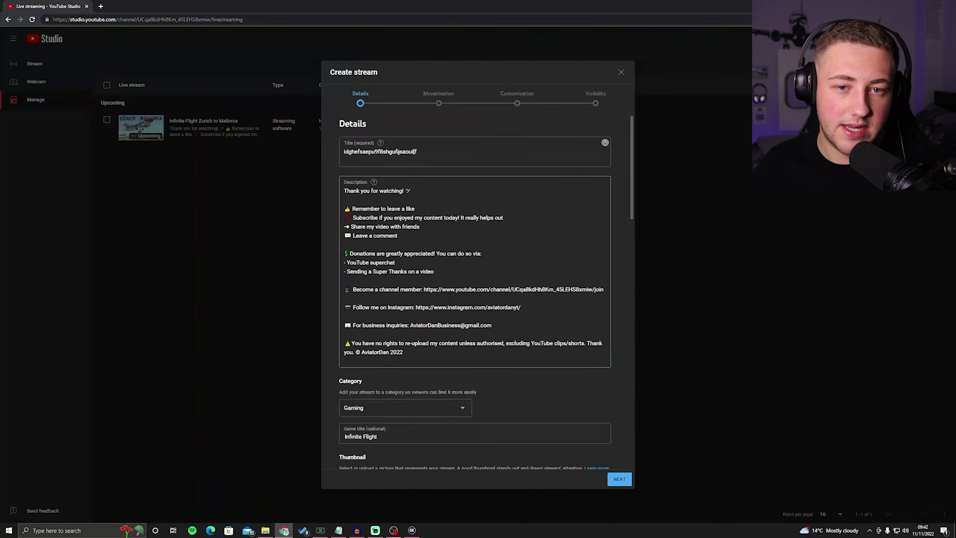
scroll(449, 297, down, 15)
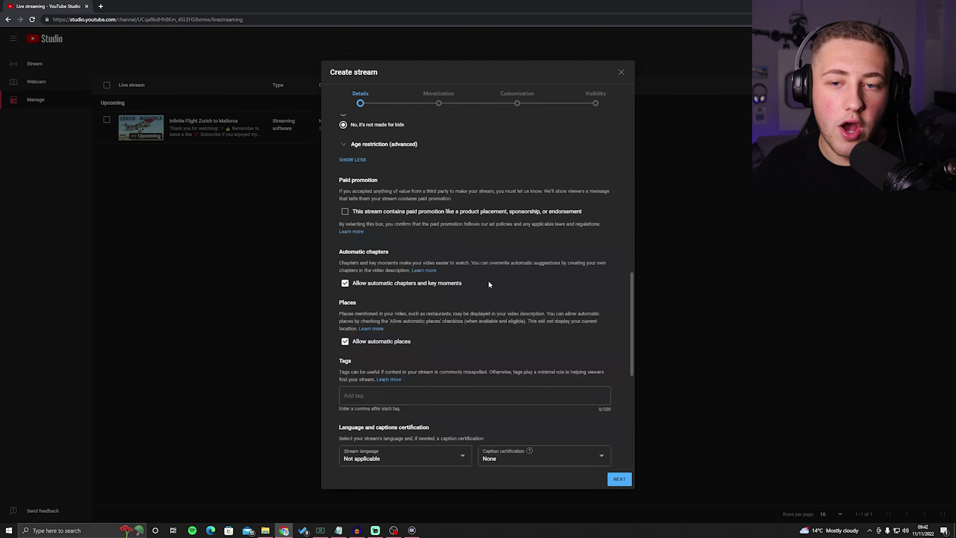
scroll(467, 335, down, 2)
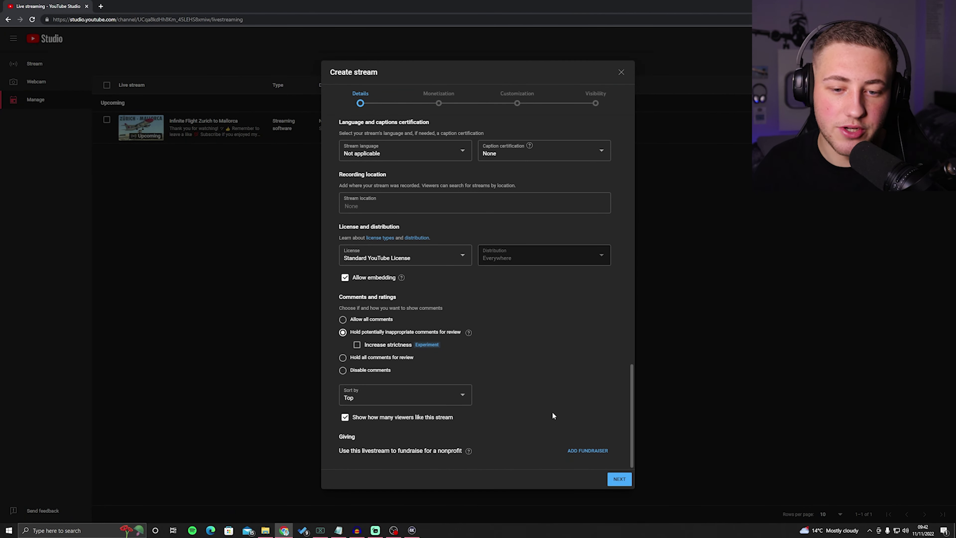
- Advance the Create stream wizard to Monetization and open the monetization options dropdown
click(619, 479)
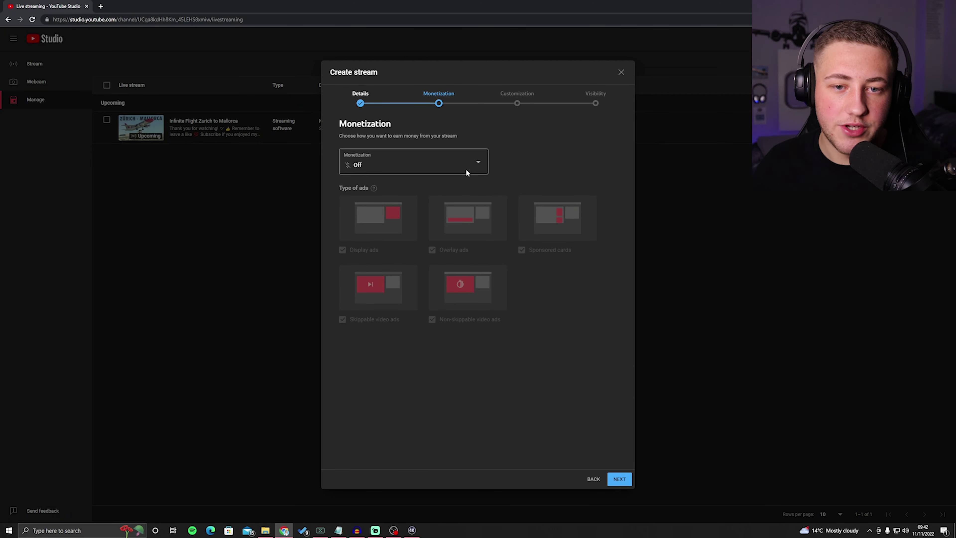
click(463, 169)
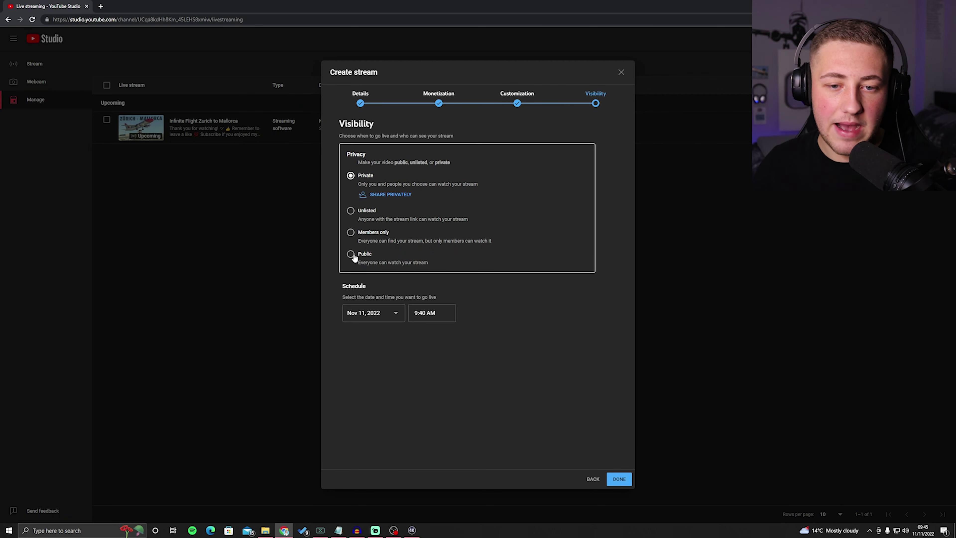
- Set the stream's privacy to Public and keep the go-live date at Nov 11, 2022, 9:40 AM
click(350, 254)
click(394, 300)
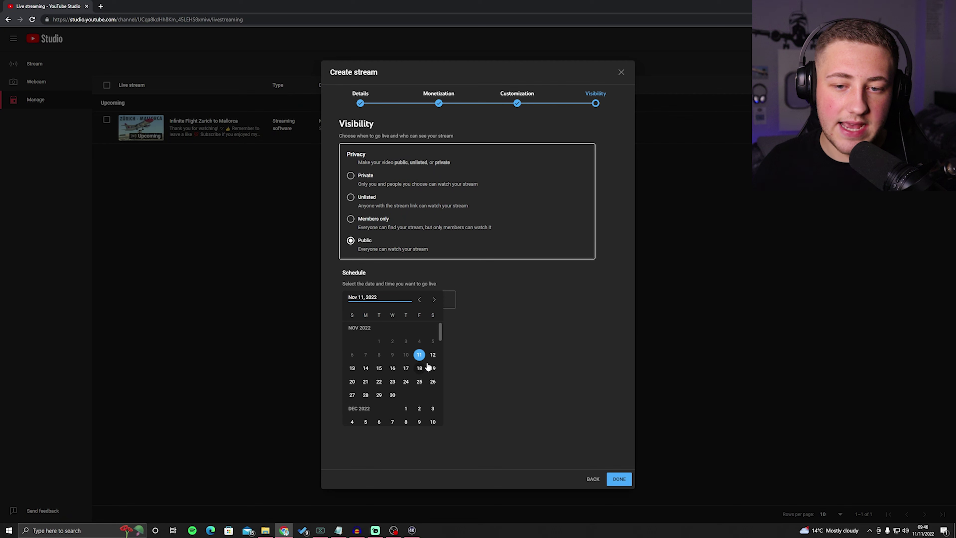
click(440, 313)
click(433, 301)
scroll(437, 343, down, 10)
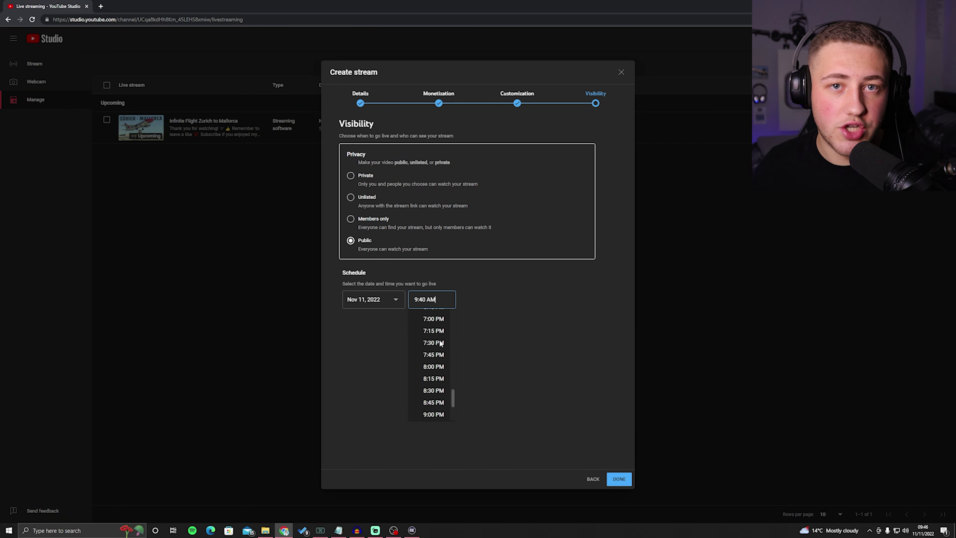